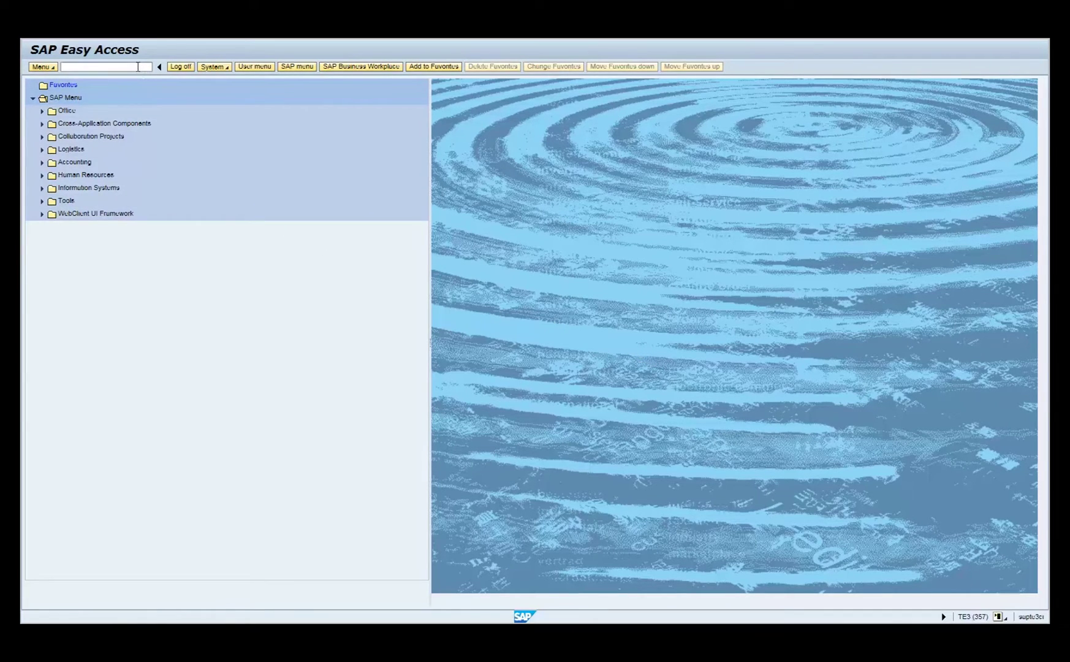
pyautogui.write('mu')
pyautogui.write('21n')
# Run transaction ME21N to start a new, empty purchase order.
pyautogui.press('Return')
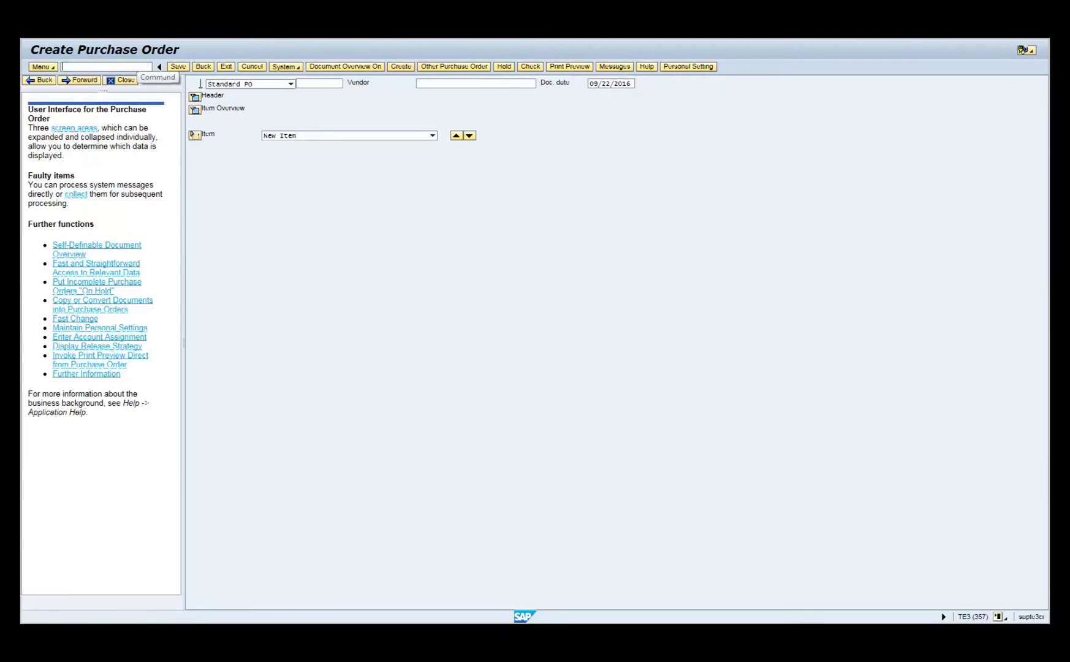
# Switch the order type to Miscellaneous Pay PO and show the document overview.
pyautogui.click(290, 85)
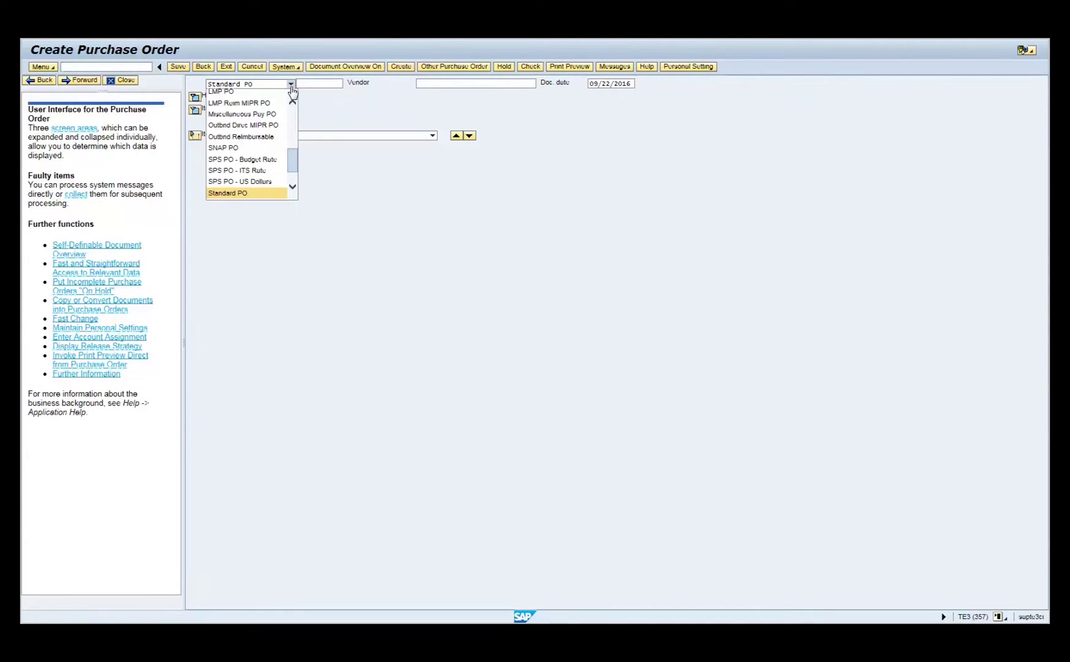
pyautogui.click(269, 113)
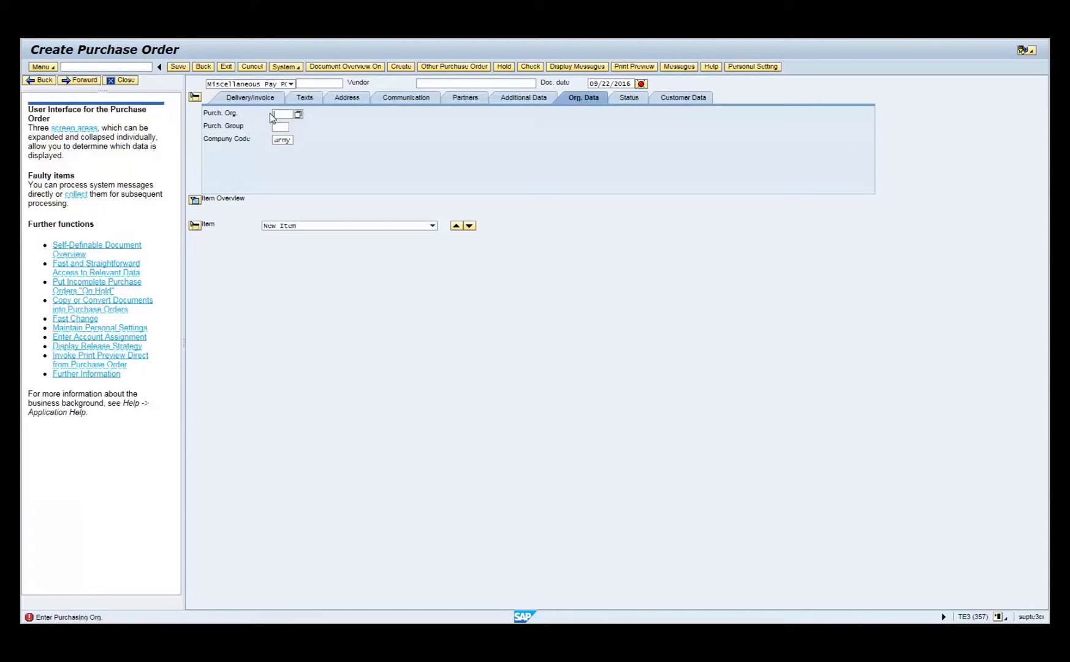
pyautogui.click(378, 67)
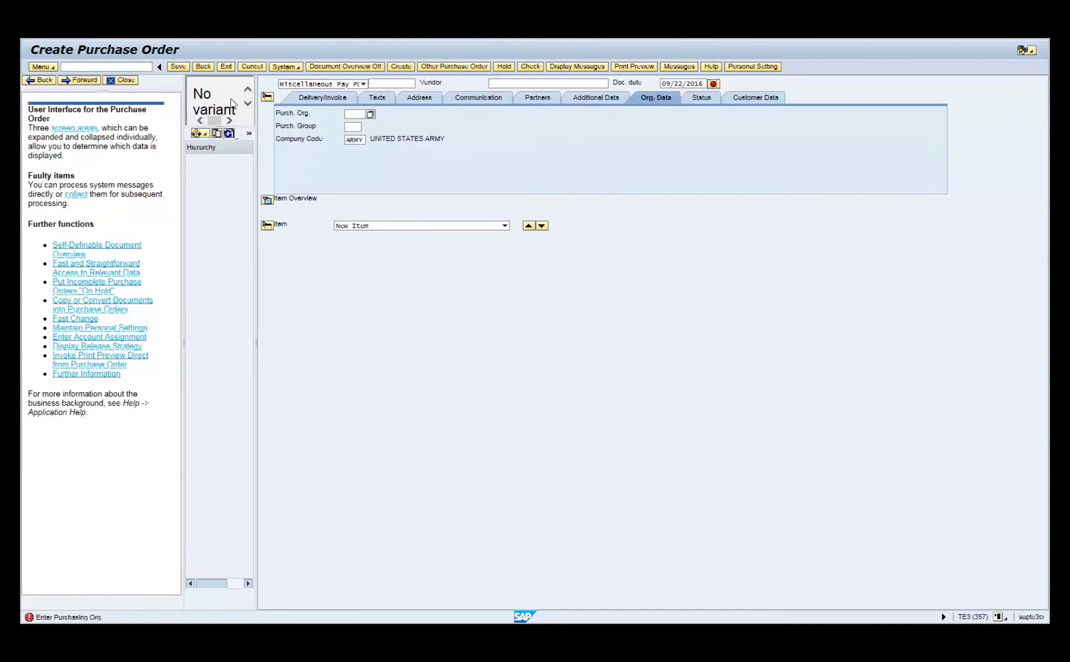
# Choose the Purchase Requisitions selection variant to look up requisition 10210531.
pyautogui.click(200, 136)
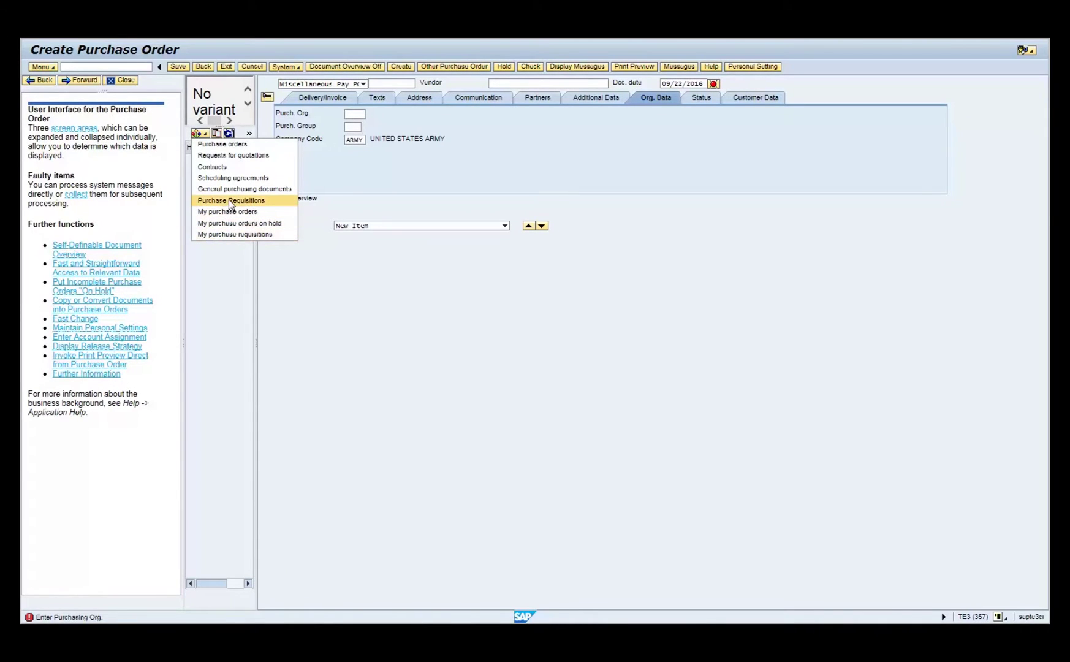
pyautogui.click(231, 201)
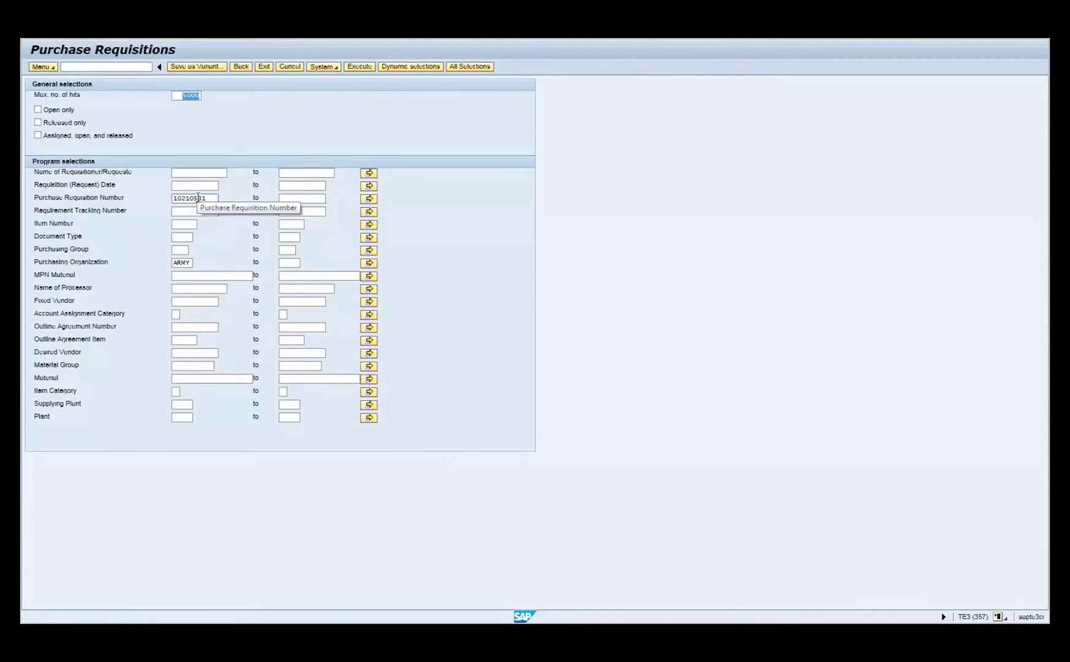
# Adopt requisition 10210531 as item 10, Pay Agent Operations, with Army purchasing data.
pyautogui.click(354, 68)
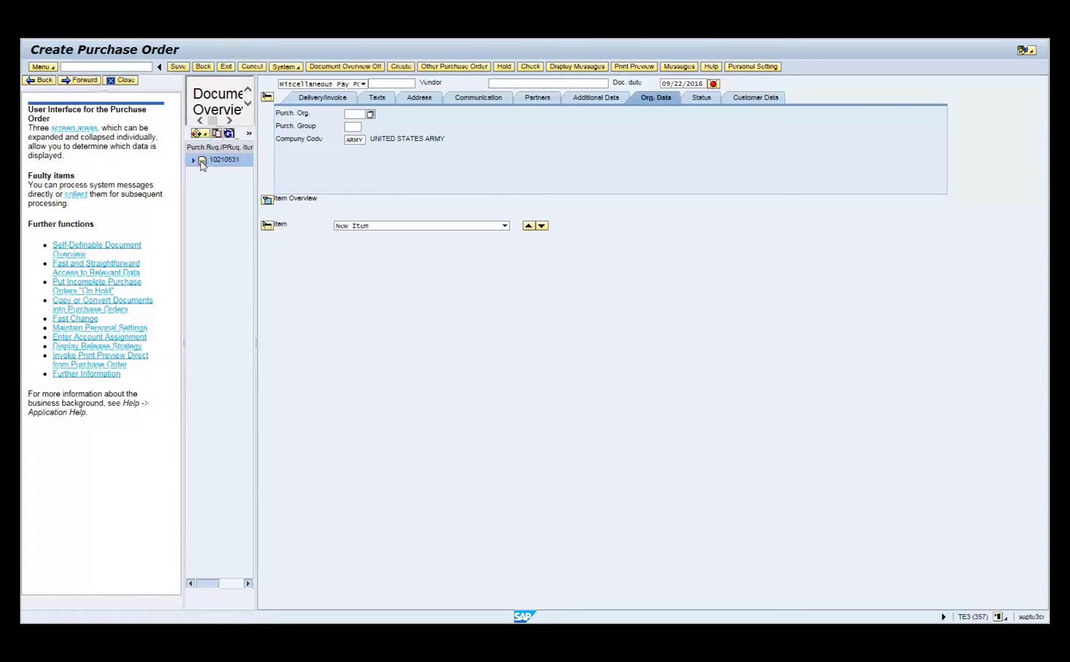
pyautogui.click(223, 162)
pyautogui.click(213, 168)
pyautogui.click(218, 135)
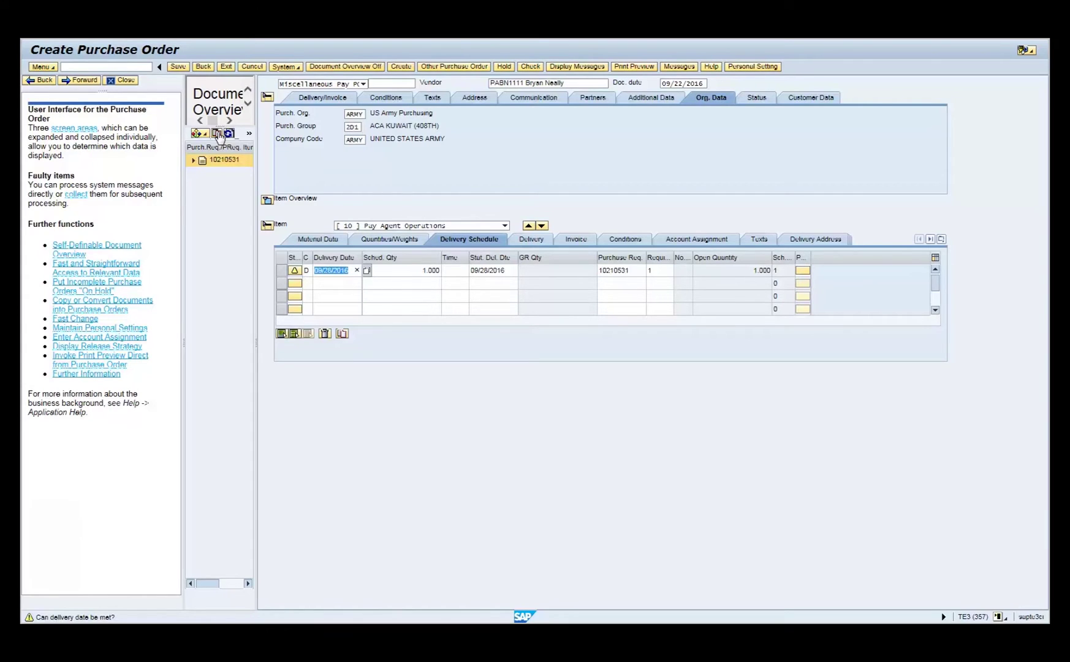
# Enter 'Bulk funding for PA/FOO.' as the order's header text.
pyautogui.click(432, 97)
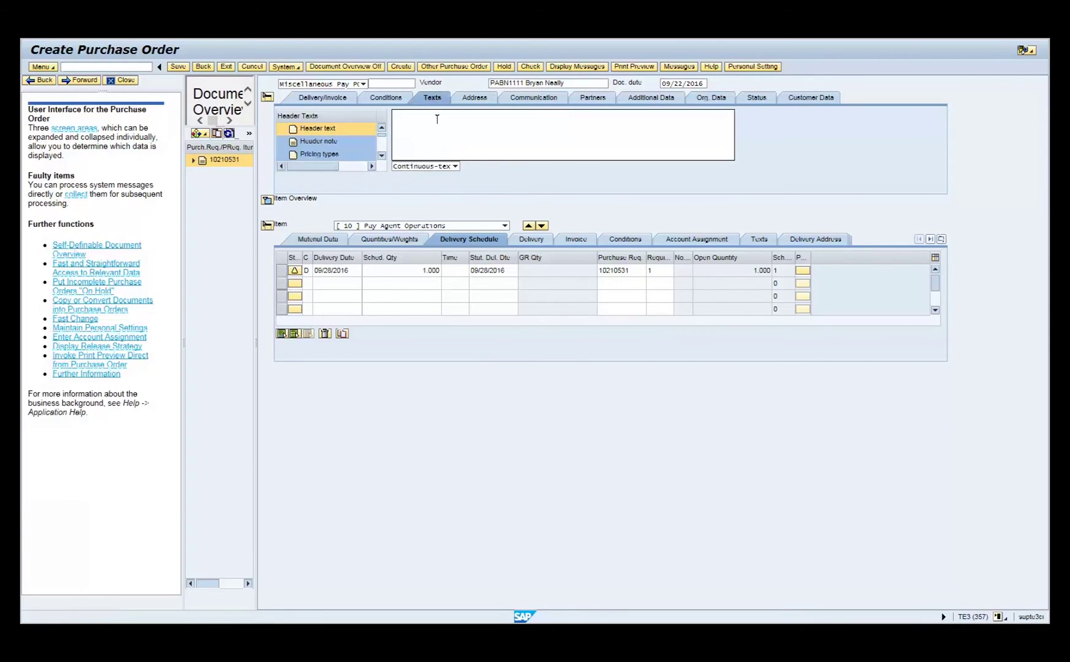
pyautogui.write('B')
pyautogui.write('ulk ')
pyautogui.write('funding ')
pyautogui.write('for')
pyautogui.write(' PA/')
pyautogui.write('FOO')
pyautogui.write('.')
pyautogui.click(800, 100)
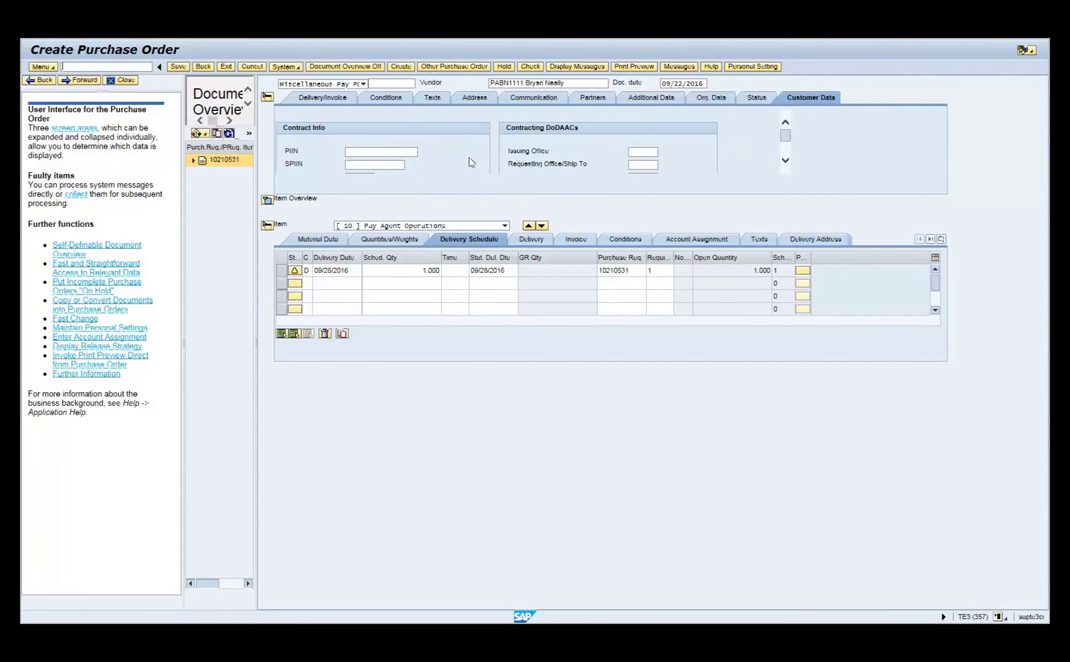
# Enter PIIN 8AADPA16VAGNV in the header Customer Data contract fields.
pyautogui.click(408, 152)
pyautogui.write('8')
pyautogui.write('aa')
pyautogui.write('dpa')
pyautogui.write('16')
pyautogui.write('v')
pyautogui.write('aqn')
pyautogui.write('v')
pyautogui.scroll(-1, 407, 153)
pyautogui.scroll(-2, 408, 154)
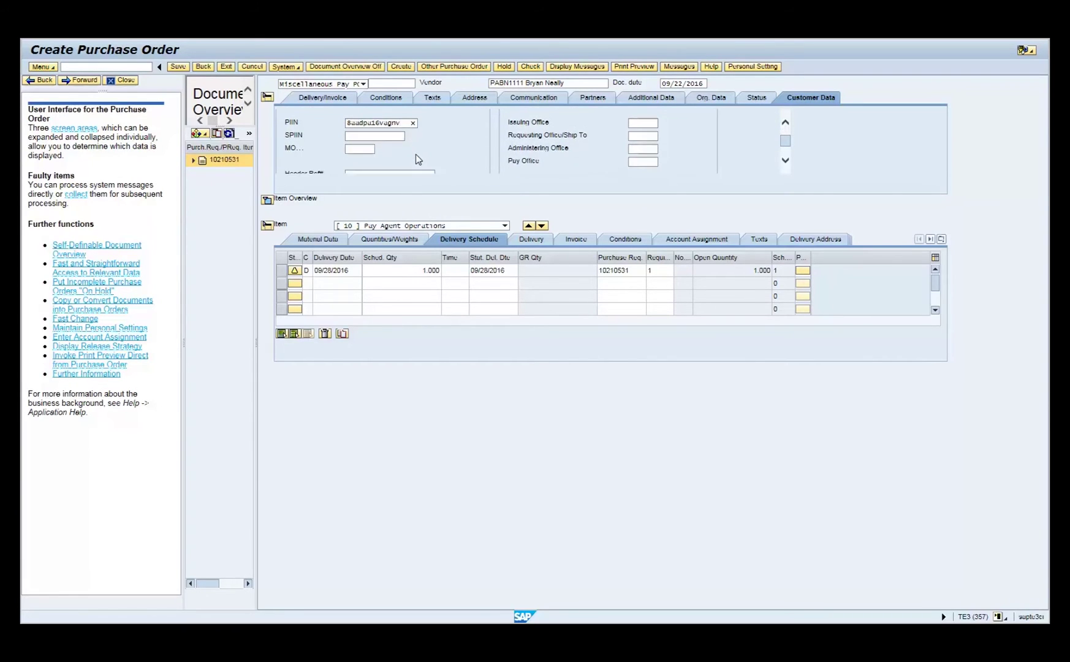
pyautogui.scroll(-1, 415, 155)
pyautogui.scroll(-1, 417, 154)
pyautogui.scroll(-1, 419, 154)
pyautogui.scroll(3, 444, 144)
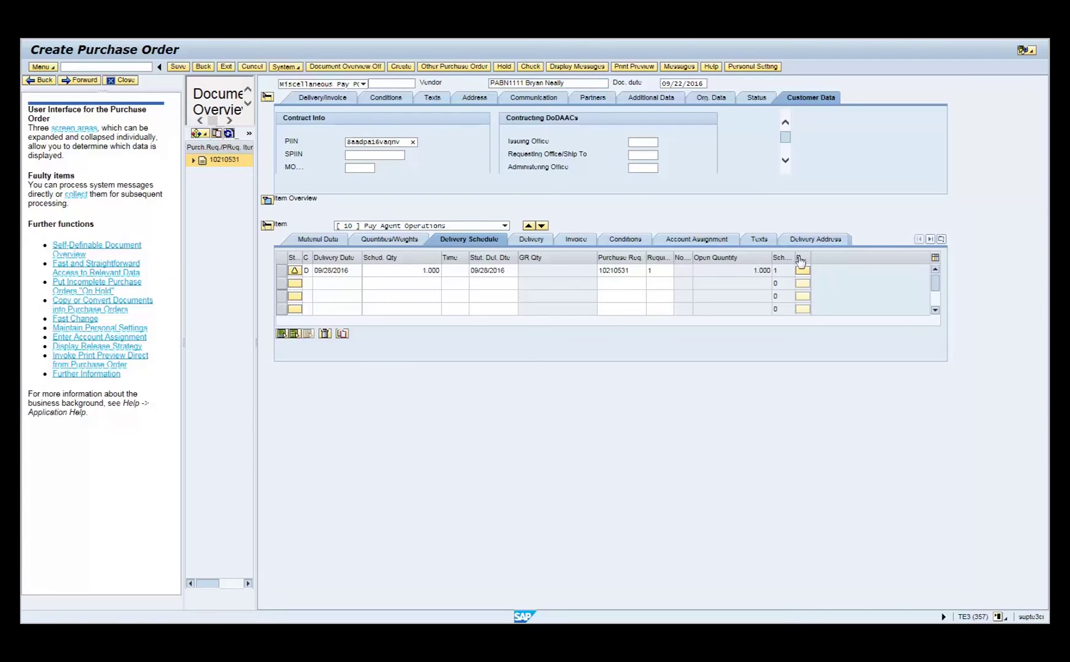
# Enter CLIN 0001 on item 10's Customer Data Contracts sub-tab.
pyautogui.click(940, 239)
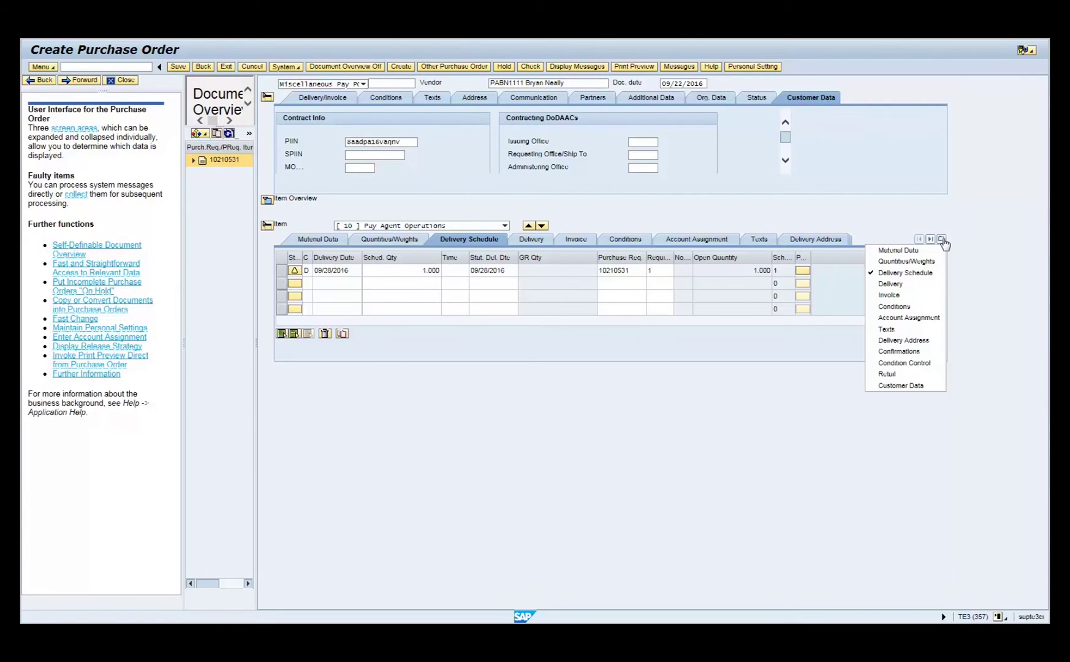
pyautogui.click(895, 387)
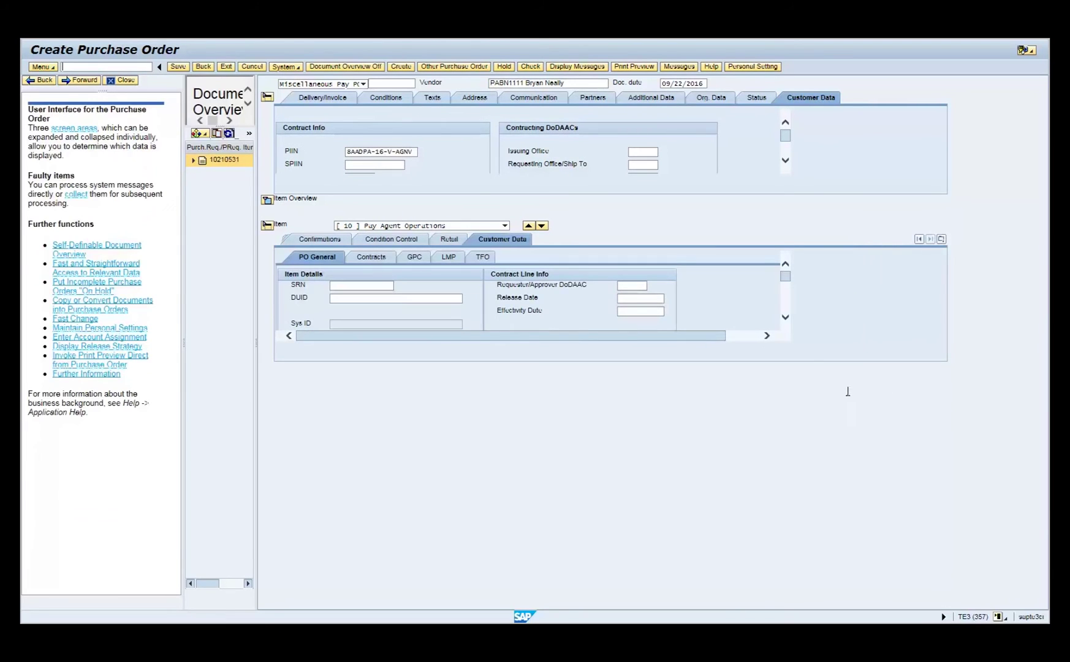
pyautogui.click(372, 259)
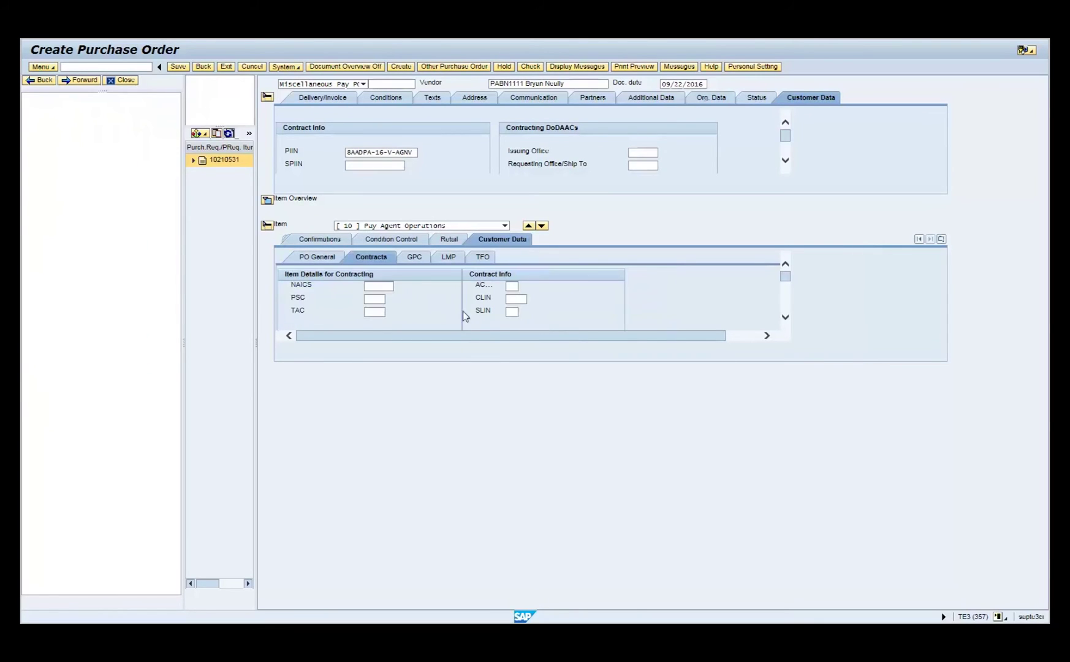
pyautogui.click(519, 299)
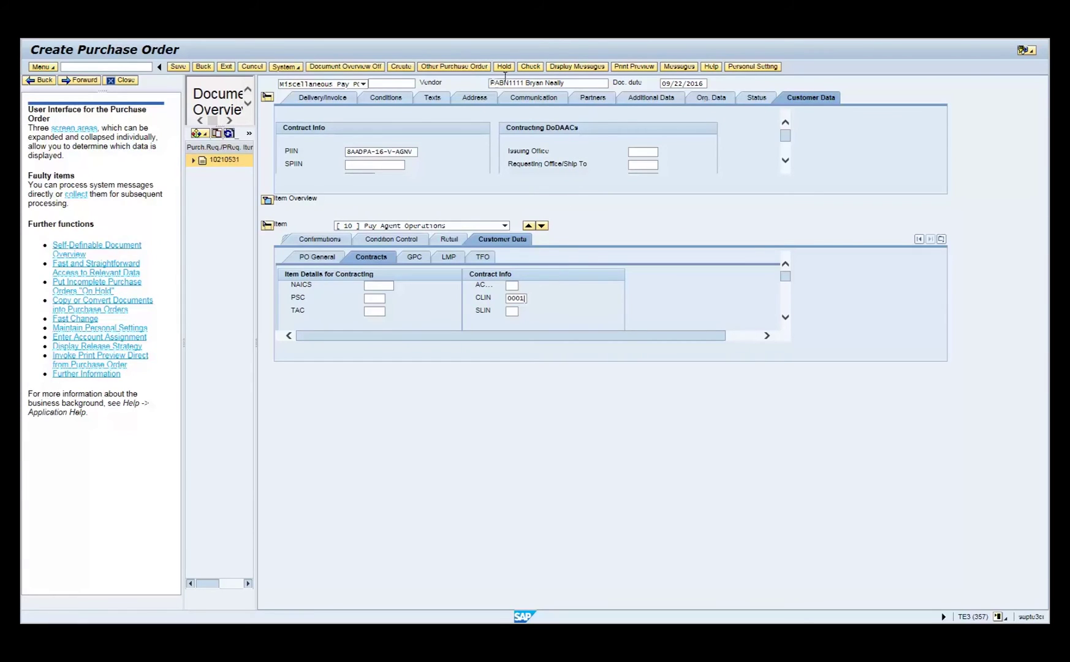
pyautogui.click(530, 69)
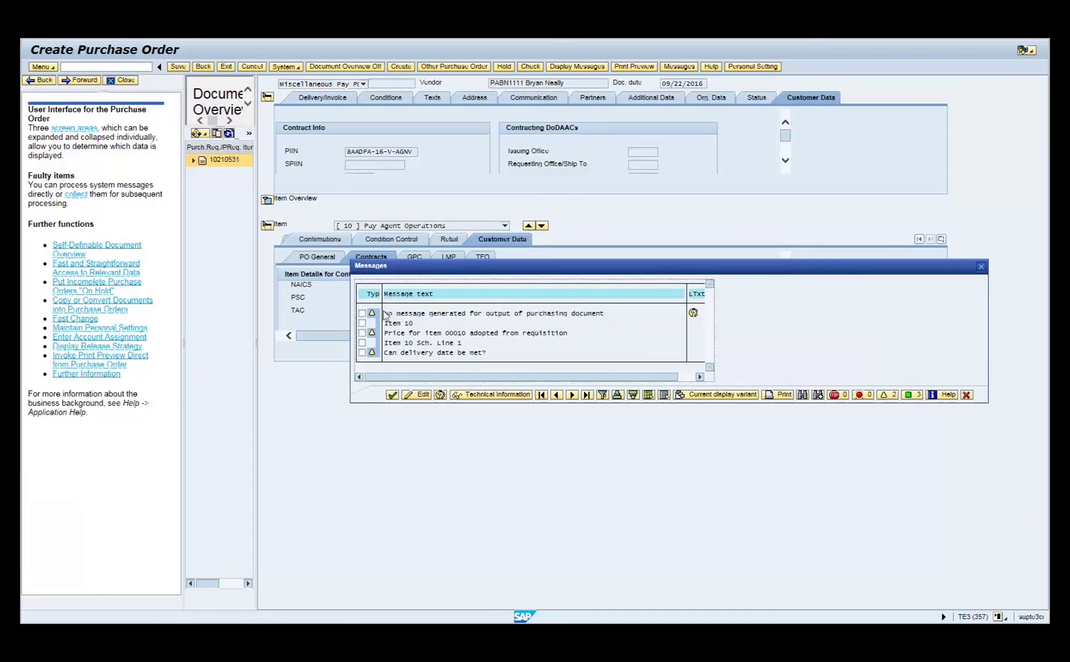
# Acknowledge the check messages about item 10's adopted price and delivery date.
pyautogui.click(391, 394)
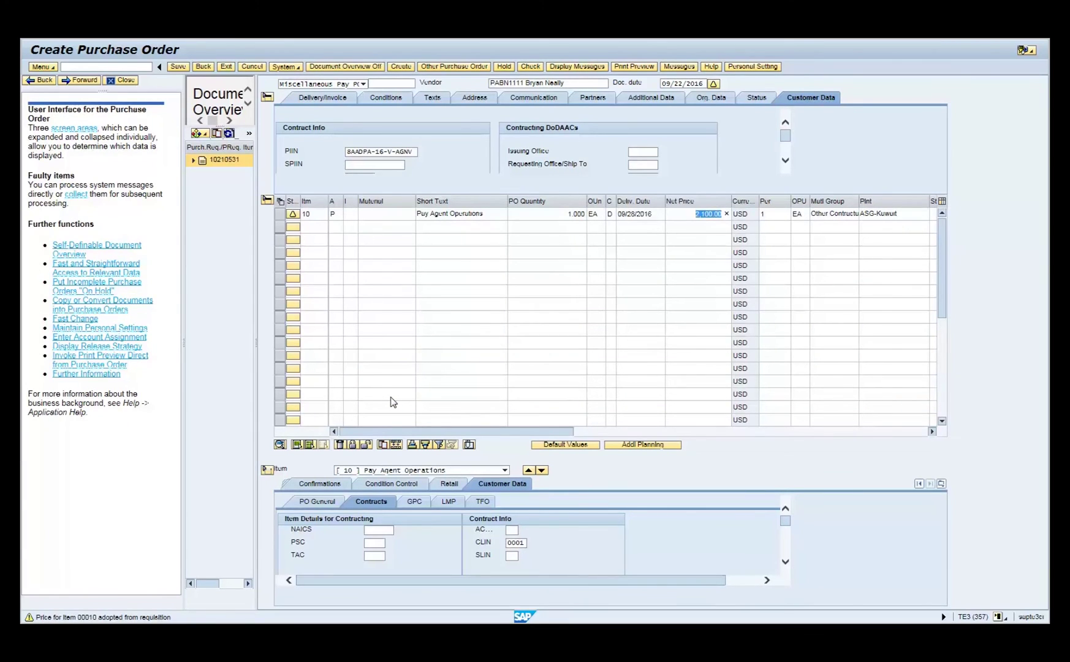
pyautogui.click(179, 67)
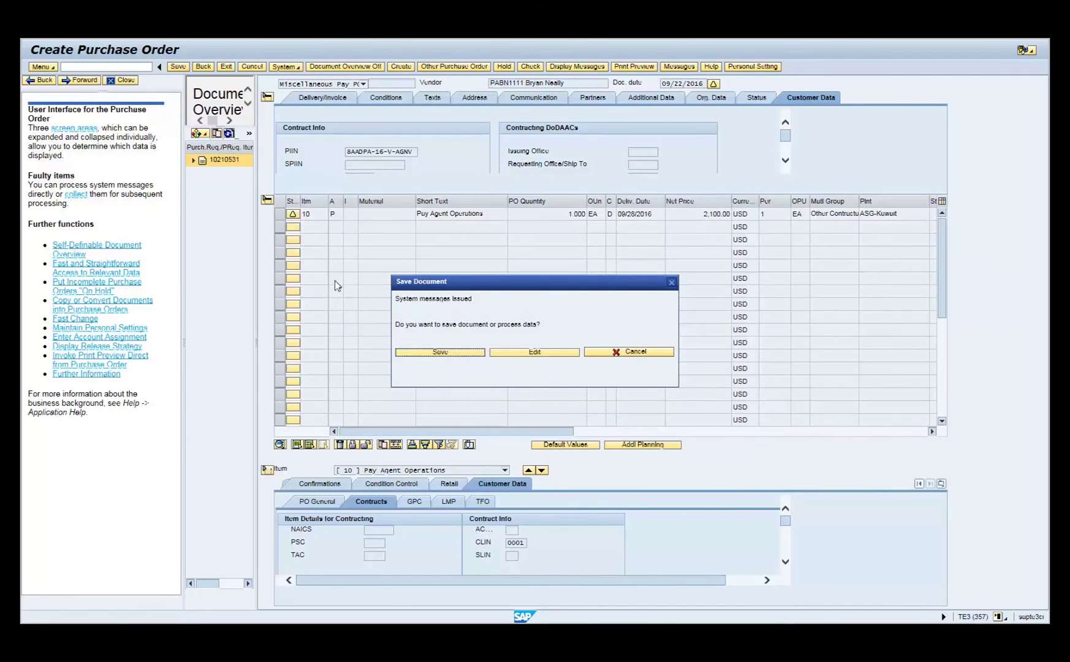
pyautogui.click(427, 354)
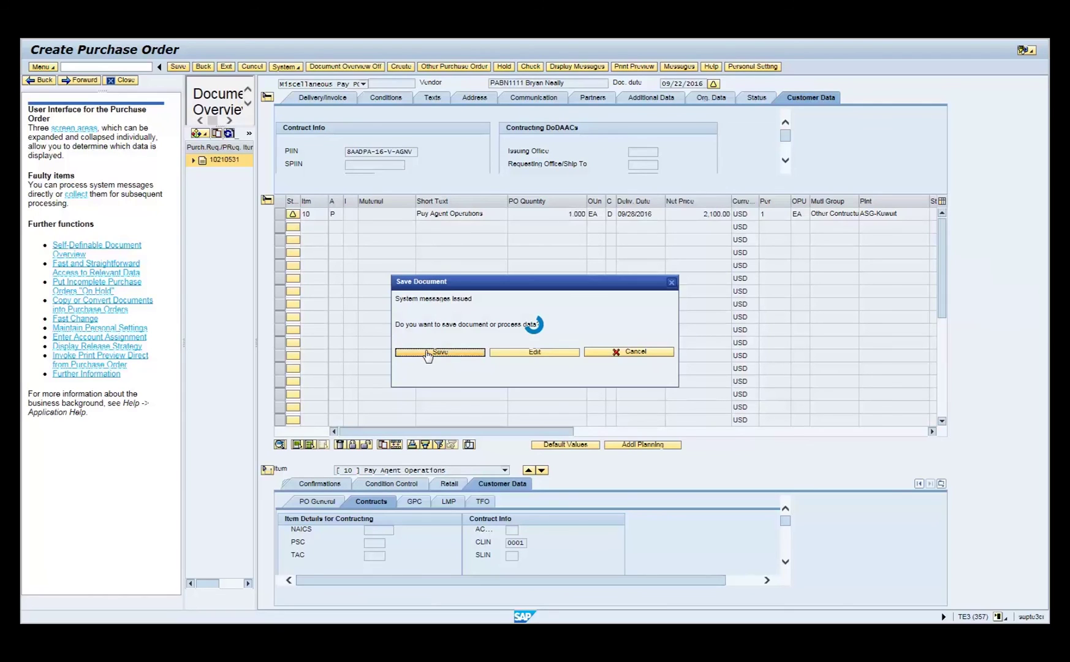